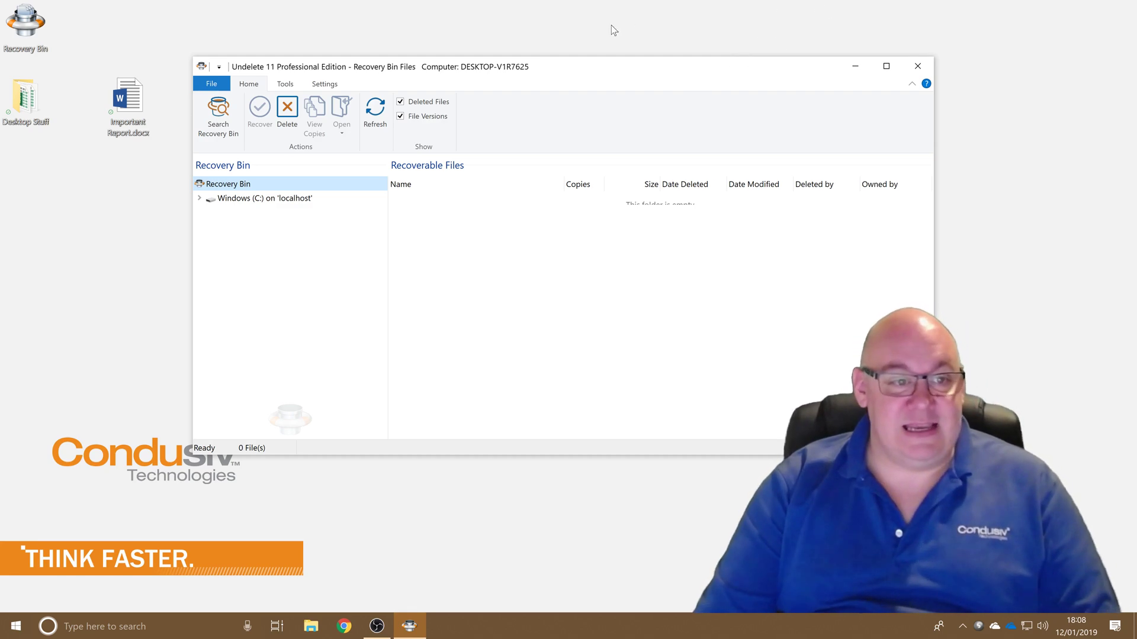
# - Expand Windows (C:) > Users > user folder > OneDrive and show the Desktop folder's deleted files
pyautogui.click(197, 199)
pyautogui.click(211, 241)
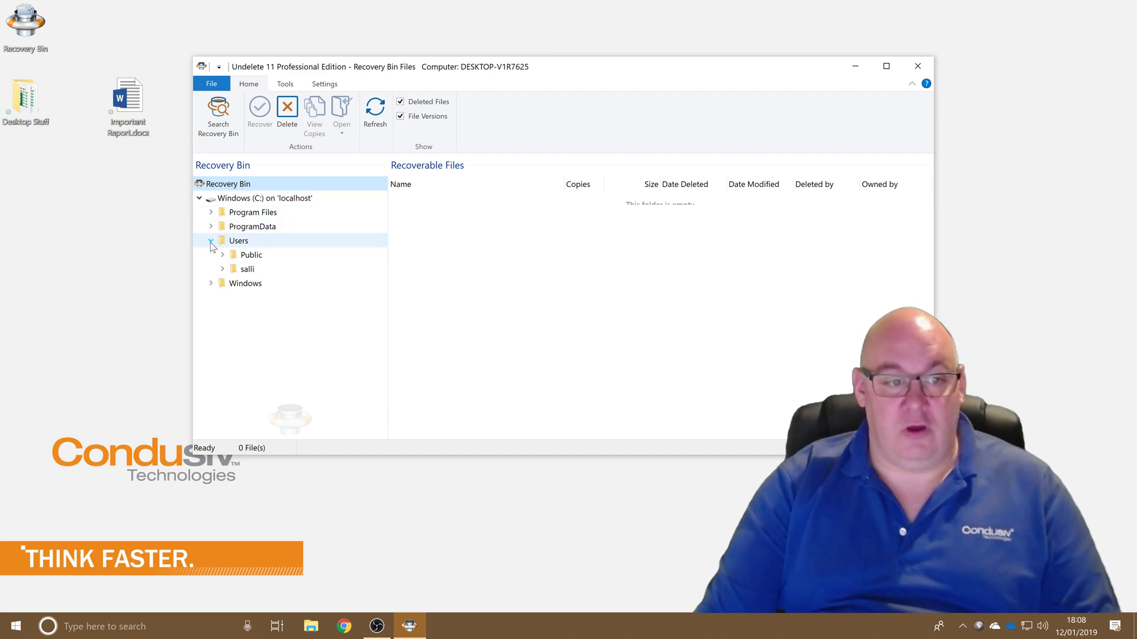
pyautogui.click(222, 270)
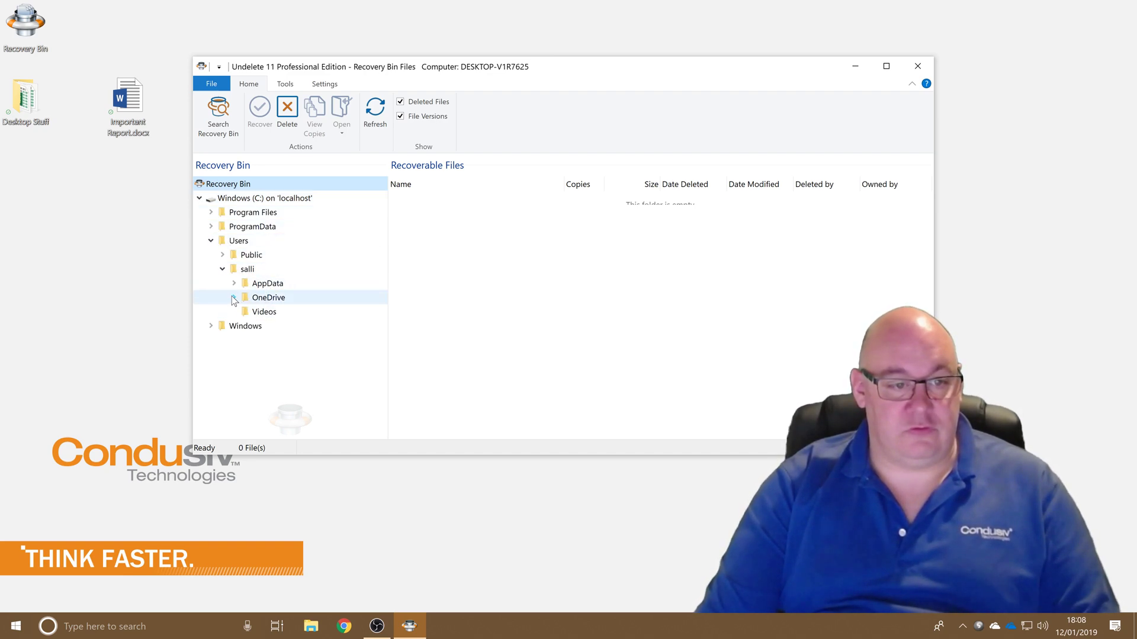
pyautogui.click(234, 297)
pyautogui.click(279, 313)
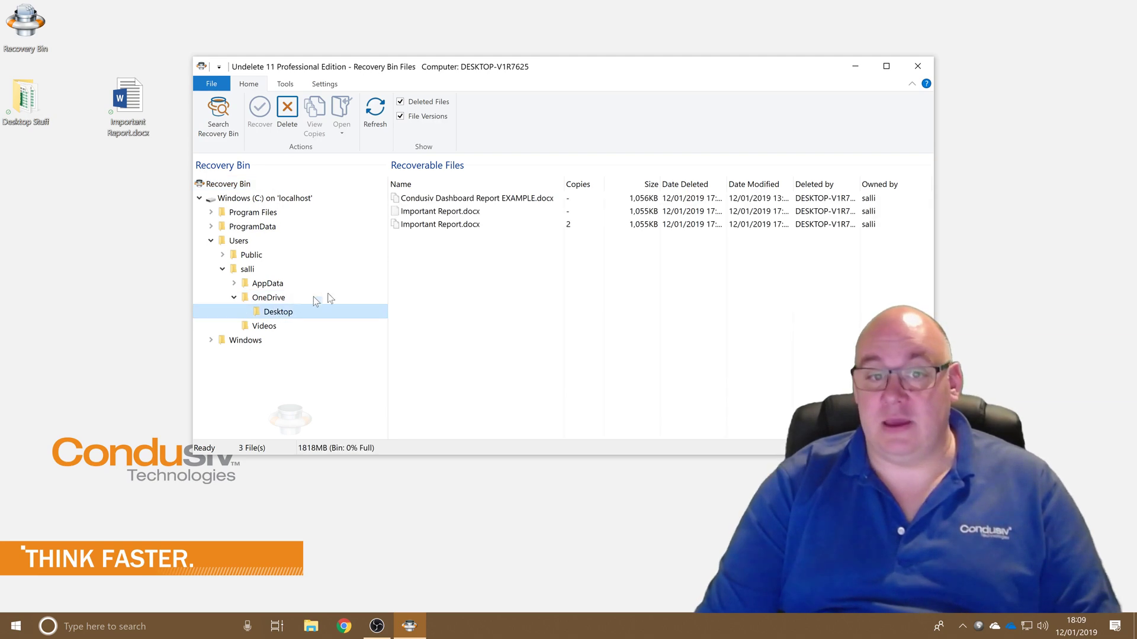
# - Choose Recover for Important Report.docx from its context menu
pyautogui.click(462, 212)
pyautogui.rightClick(462, 214)
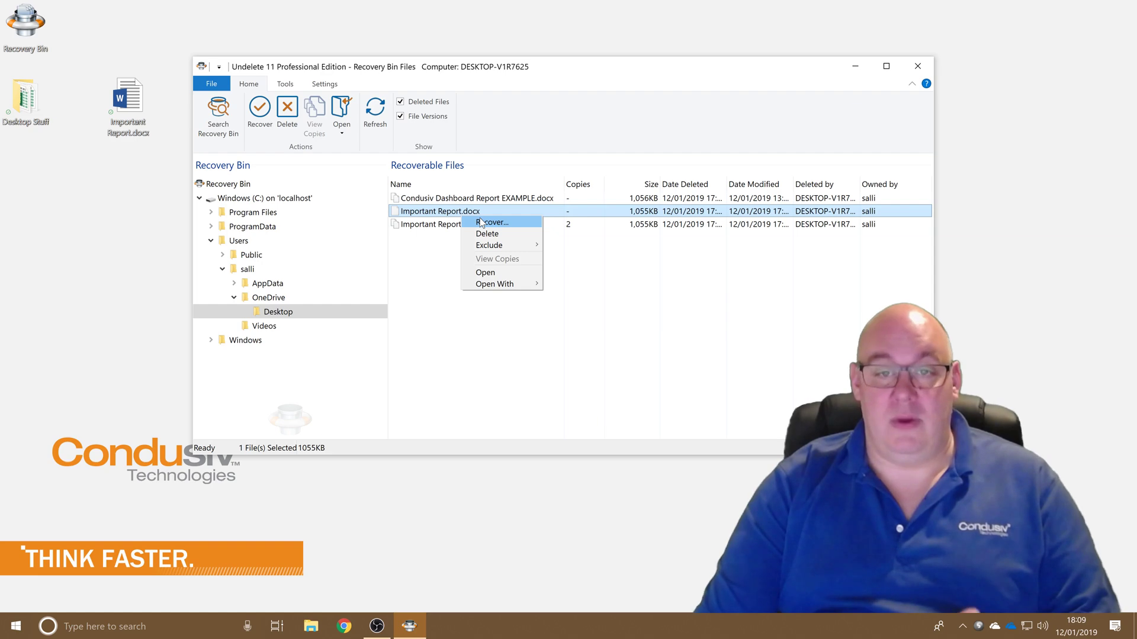
pyautogui.click(485, 222)
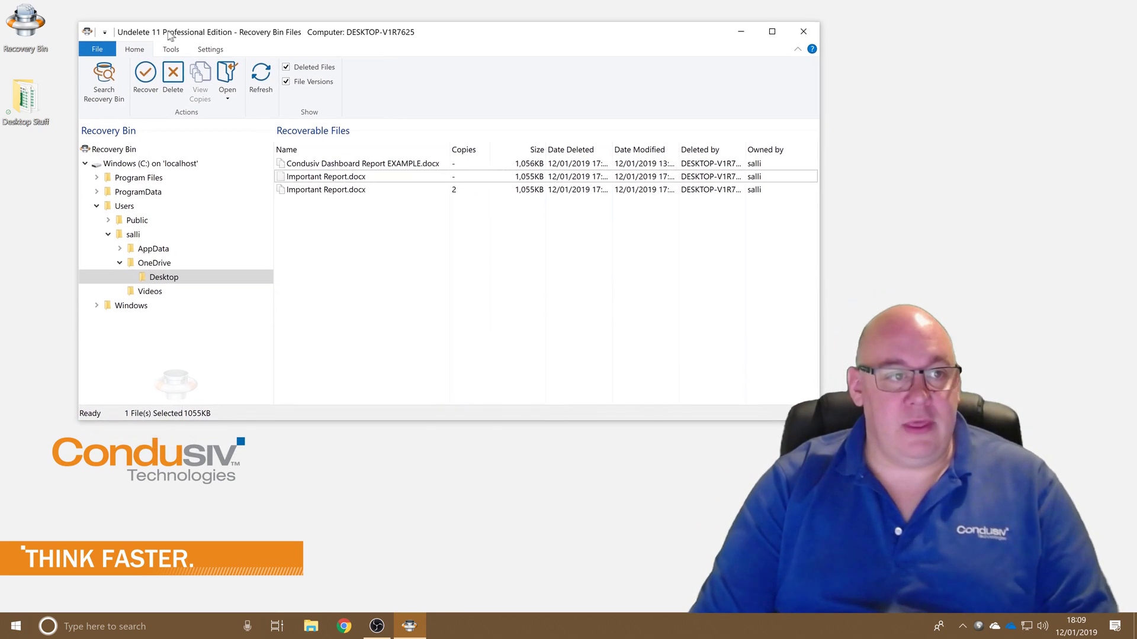
# - Search the Recovery Bin for *important* in the Desktop location, returning two Important Report.docx entries
pyautogui.click(92, 69)
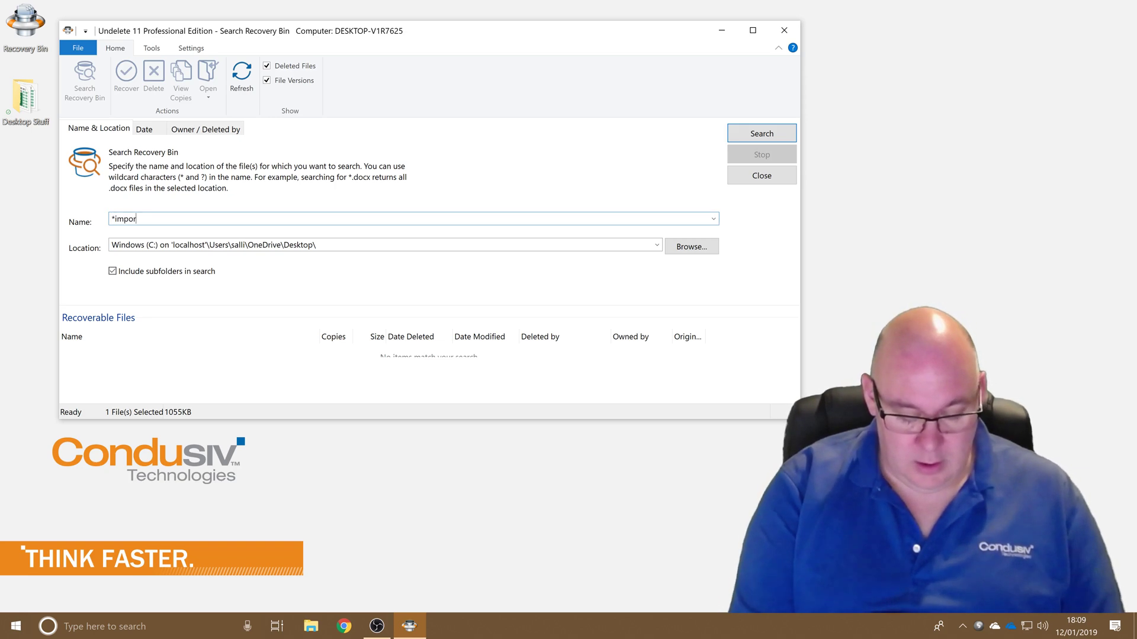
pyautogui.write('tant*')
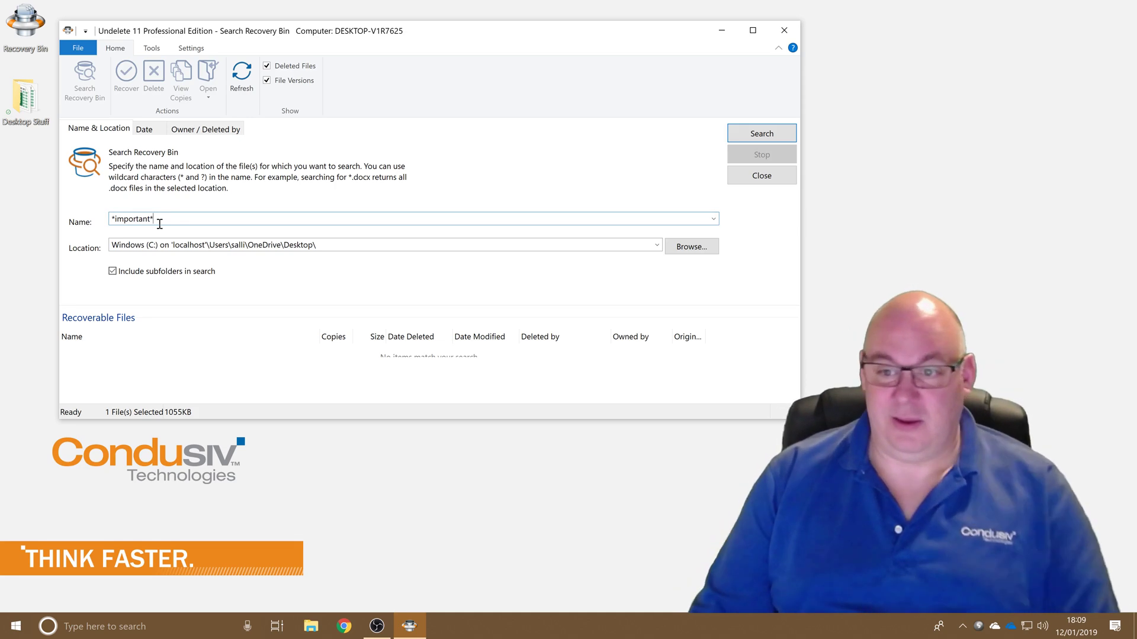
pyautogui.click(758, 134)
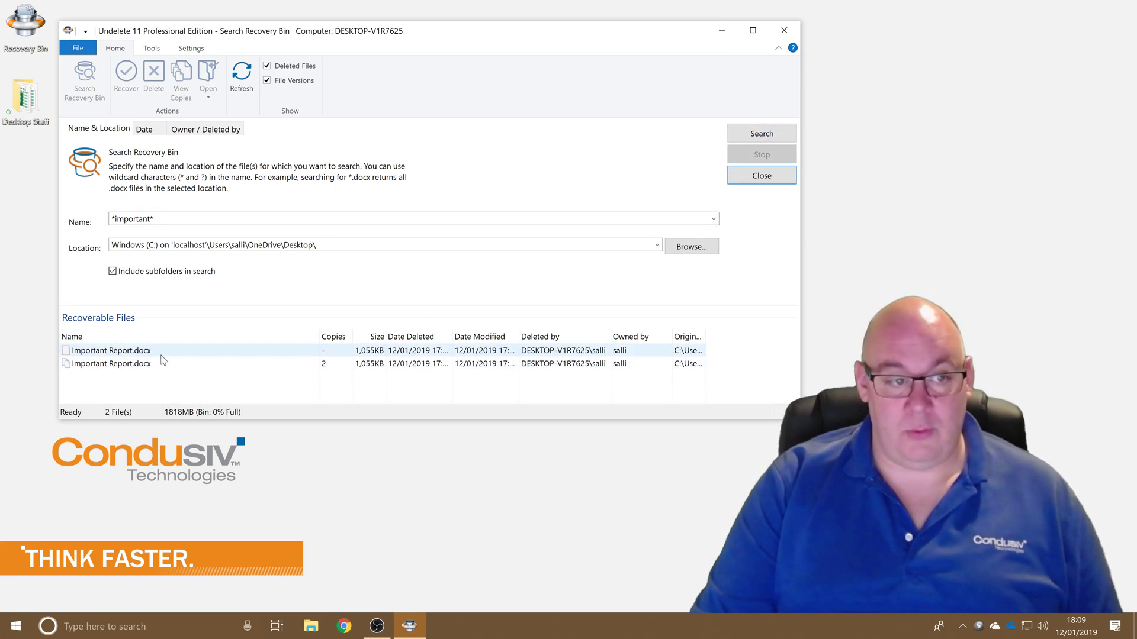
# - Remove OneDrive\Desktop\ from the search location and rerun the search, now finding 7 files
pyautogui.click(351, 240)
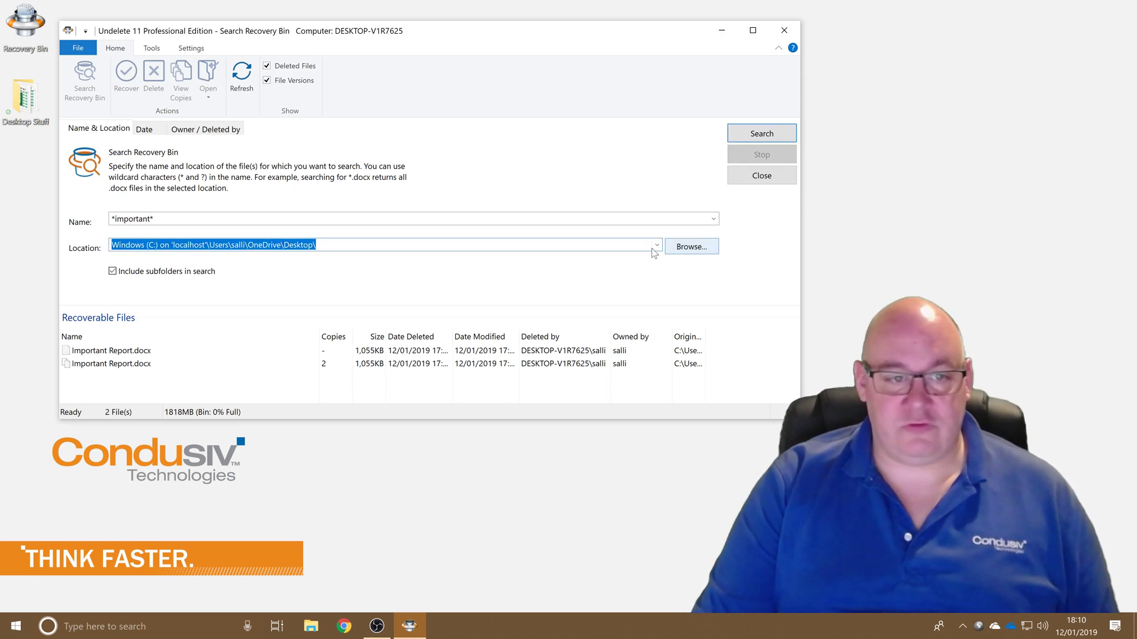
pyautogui.click(399, 247)
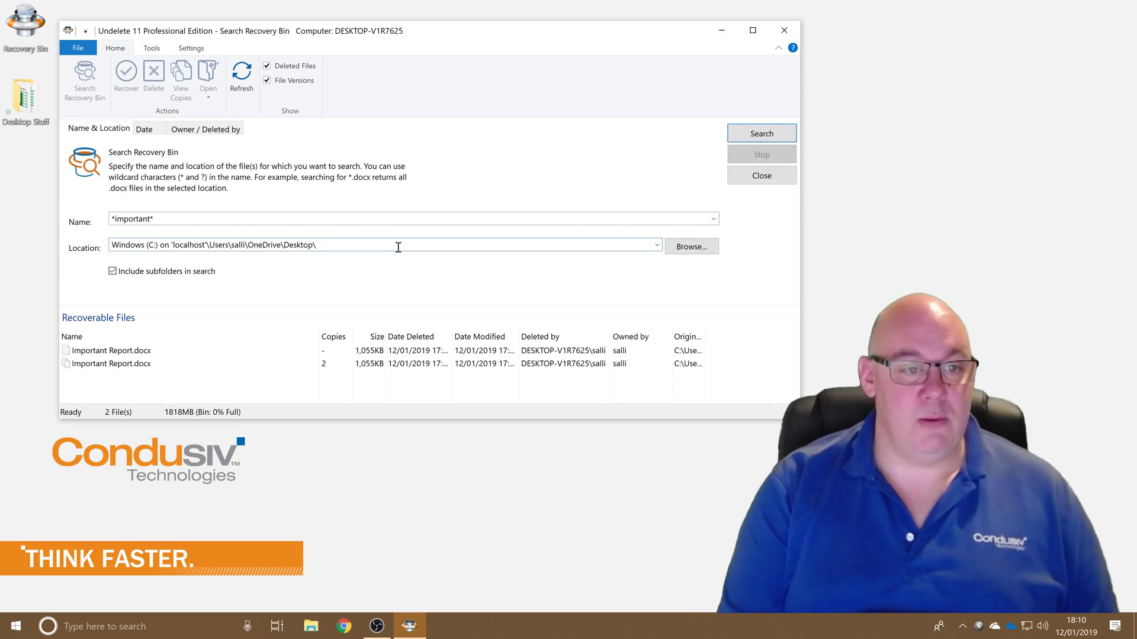
pyautogui.hotkey('shift', 'Left')
pyautogui.hotkey('shift', 'Left')
pyautogui.hotkey('shift', 'Left')
pyautogui.hotkey('shift', 'Left')
pyautogui.hotkey('shift', 'Left')
pyautogui.hotkey('shift', 'Left')
pyautogui.hotkey('shift', 'Left')
pyautogui.hotkey('shift', 'Left')
pyautogui.hotkey('shift', 'Left')
pyautogui.hotkey('shift', 'Left')
pyautogui.hotkey('shift', 'Left')
pyautogui.hotkey('shift', 'Left')
pyautogui.hotkey('shift', 'Left')
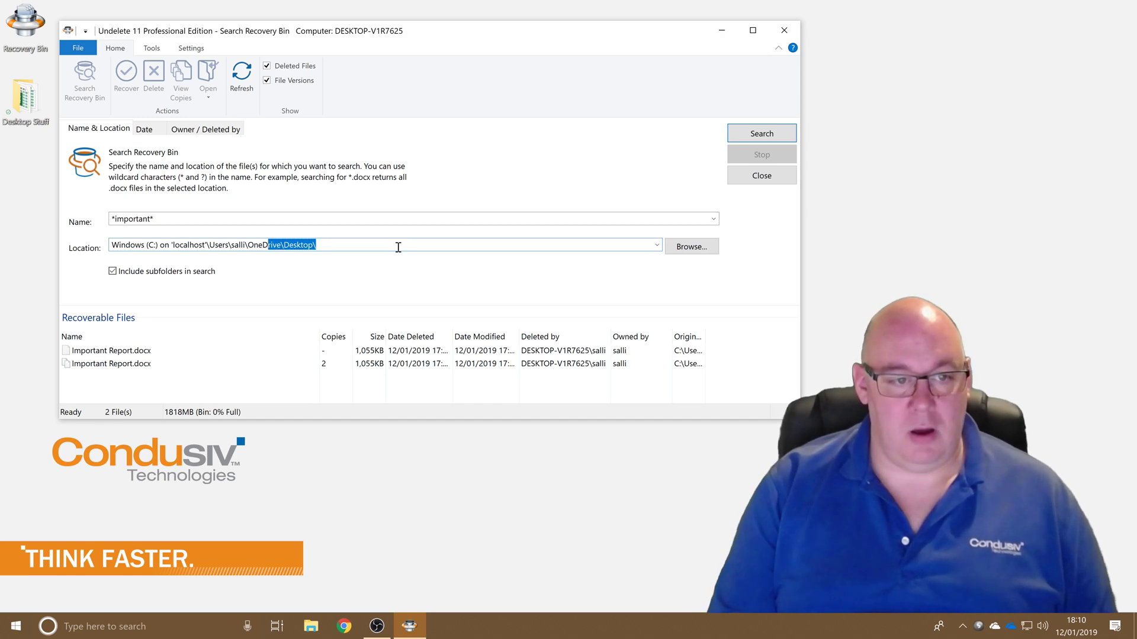
pyautogui.press('BackSpace')
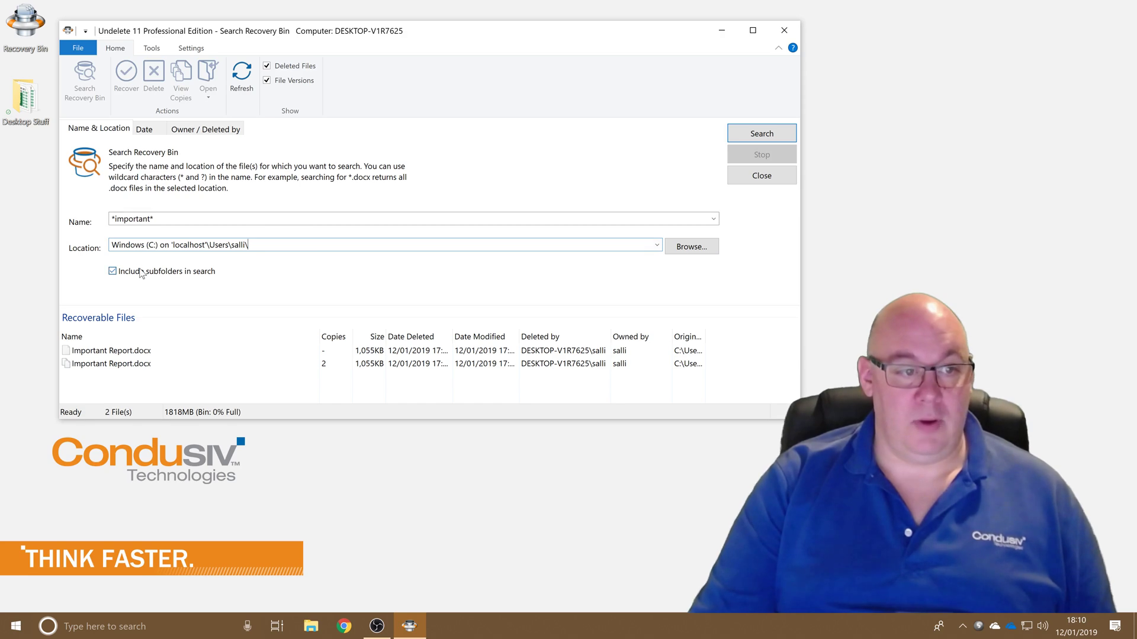
pyautogui.click(761, 137)
pyautogui.scroll(-2, 140, 363)
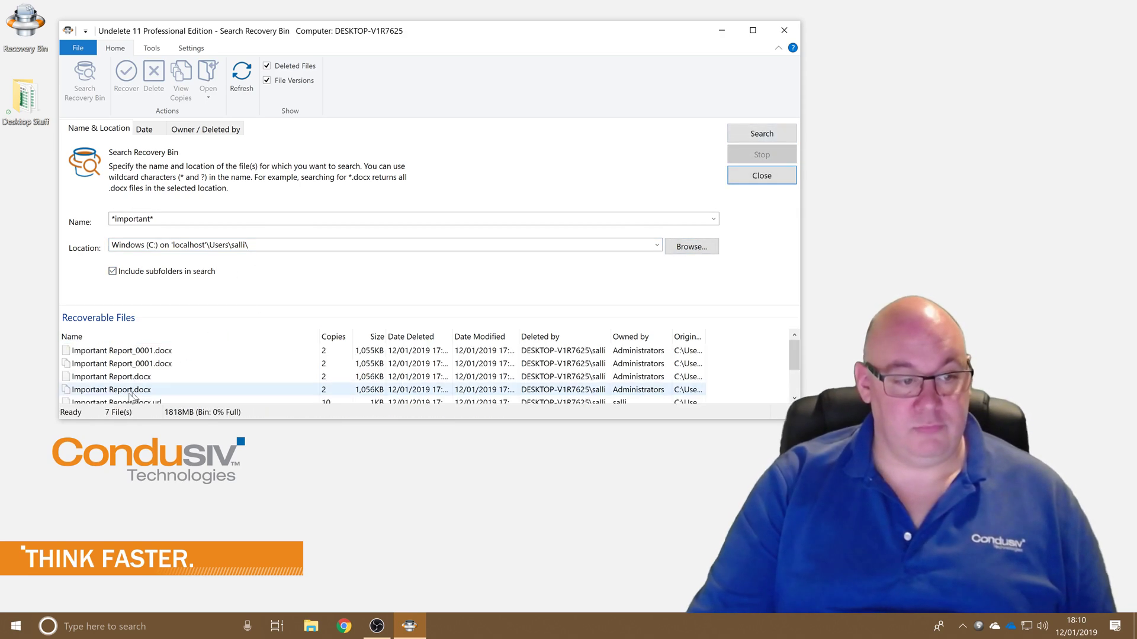
pyautogui.scroll(2, 140, 363)
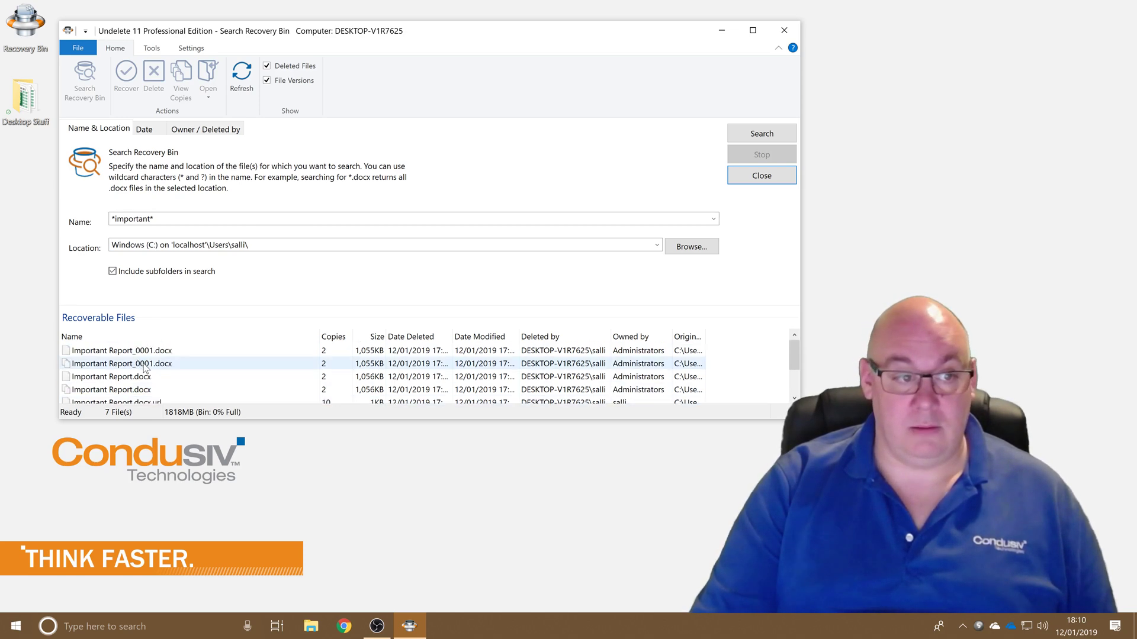
# - Filter by Files Deleted date, try 'in the last' days, then use between 11/01/2019 and 12/01/2019
pyautogui.click(158, 132)
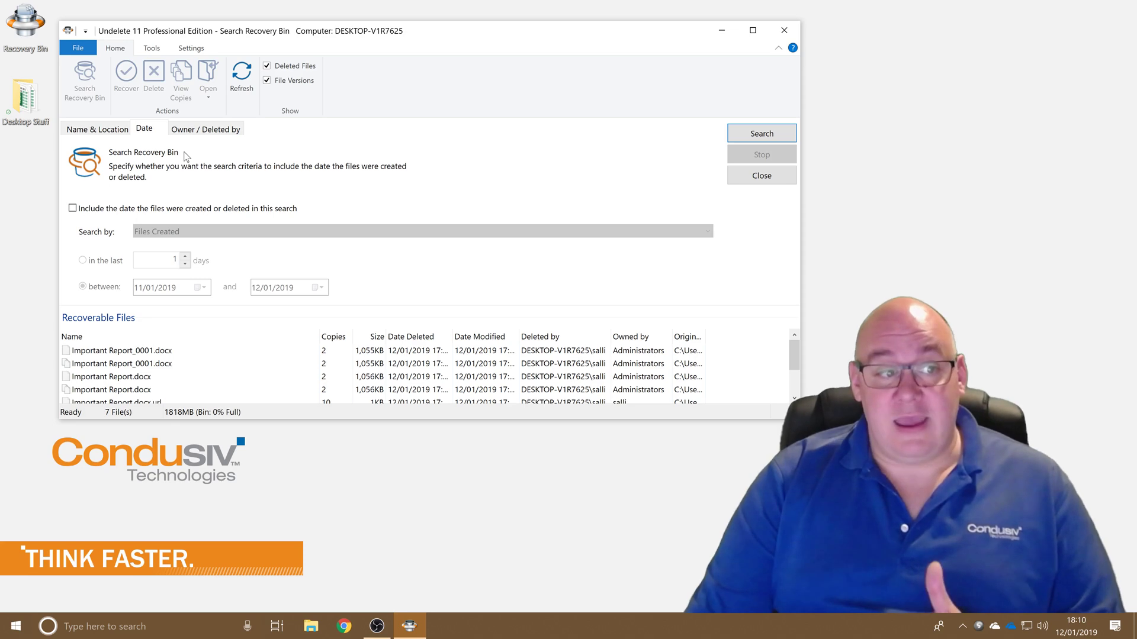
pyautogui.click(73, 208)
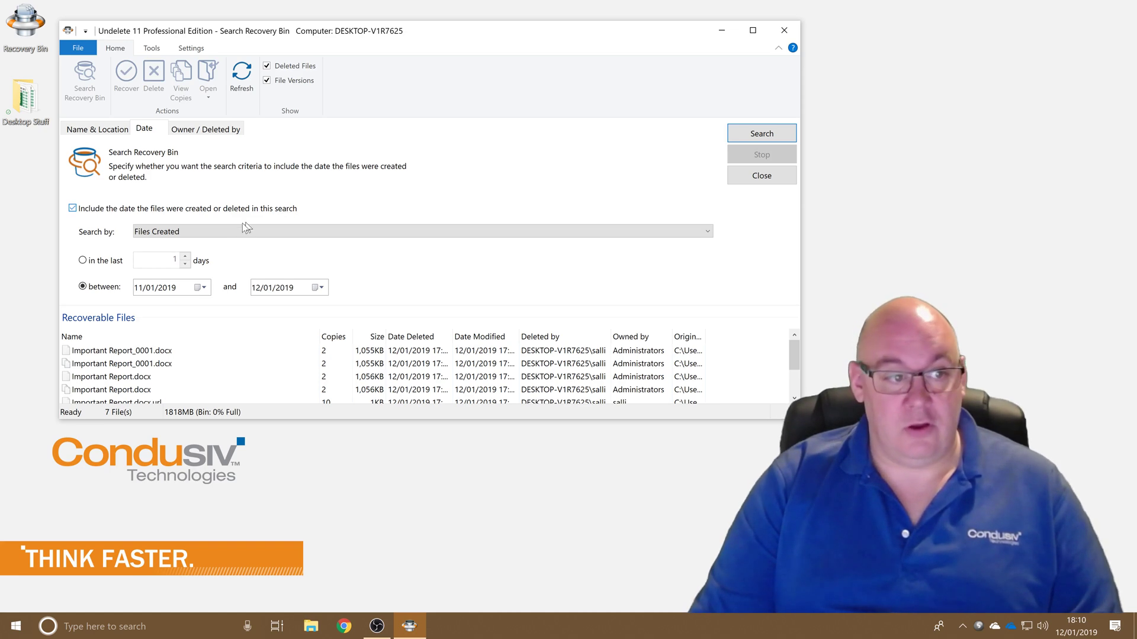
pyautogui.click(152, 235)
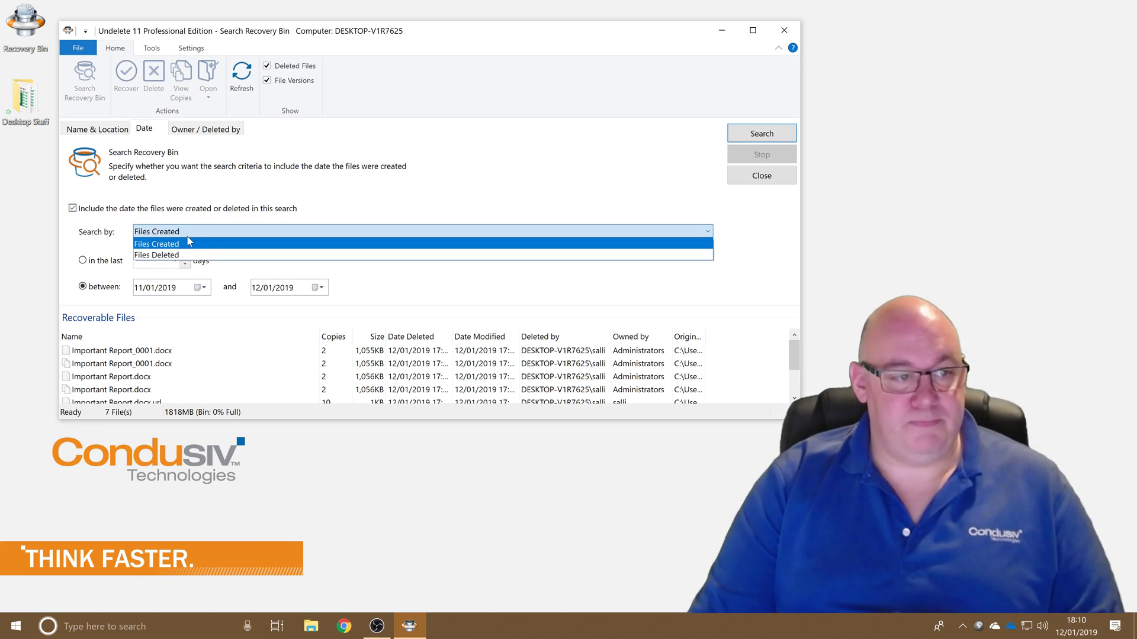
pyautogui.click(170, 253)
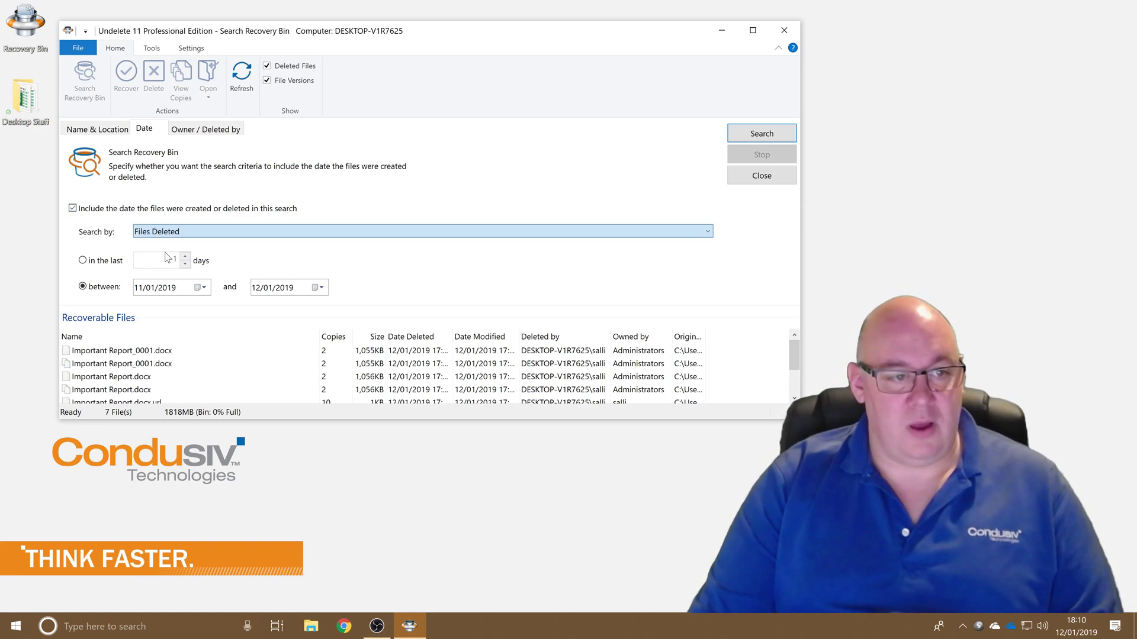
pyautogui.click(84, 261)
pyautogui.click(83, 261)
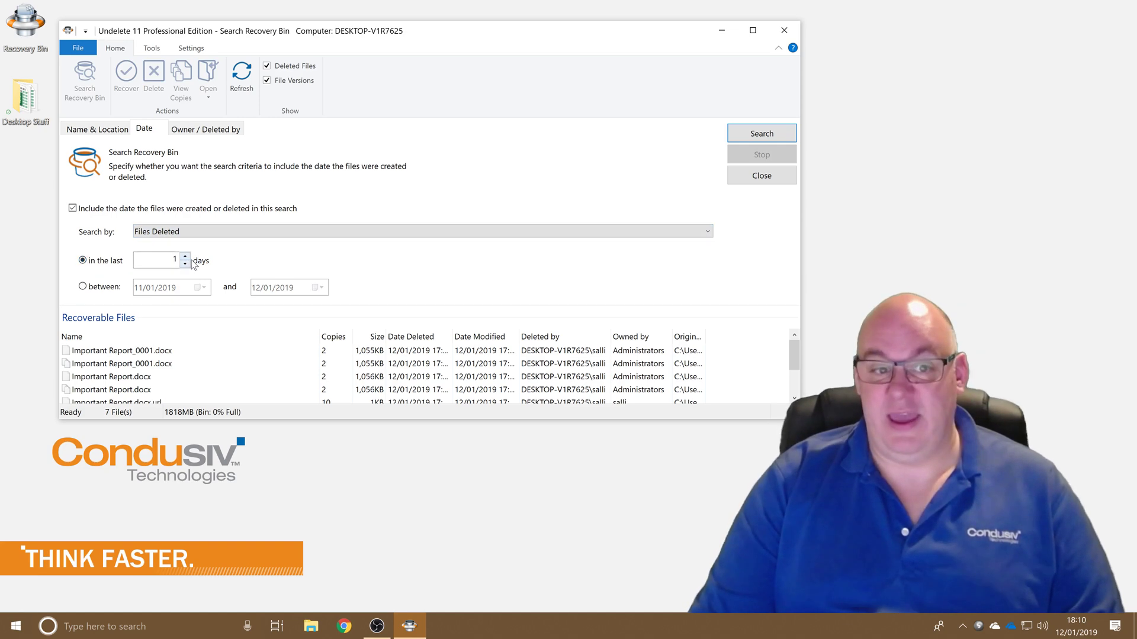
pyautogui.click(738, 137)
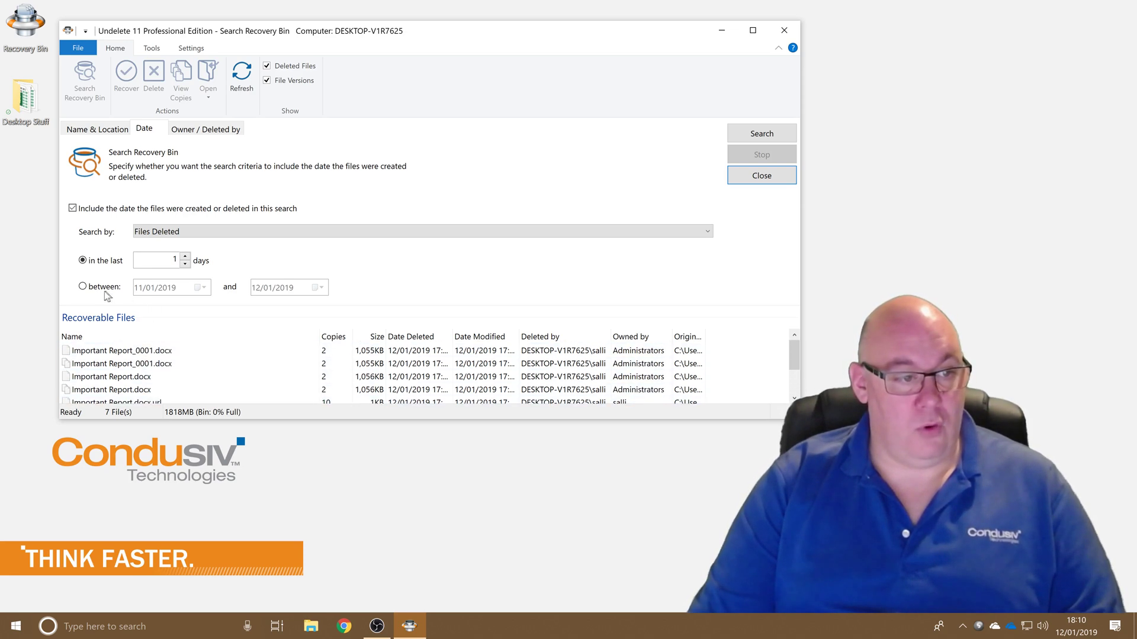
pyautogui.click(83, 287)
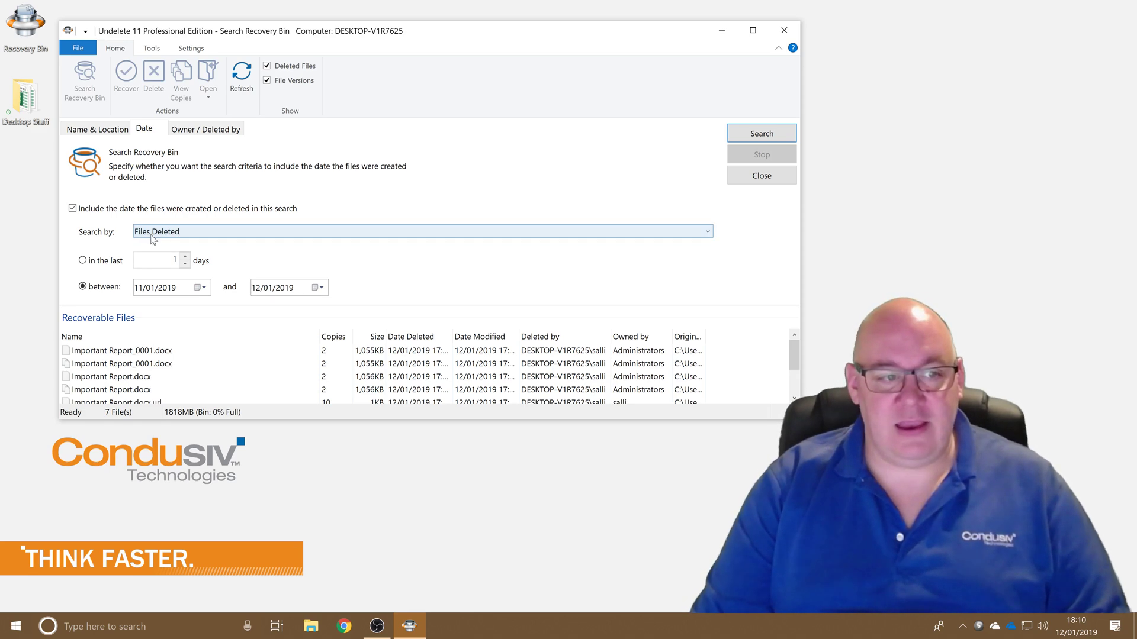
pyautogui.click(93, 130)
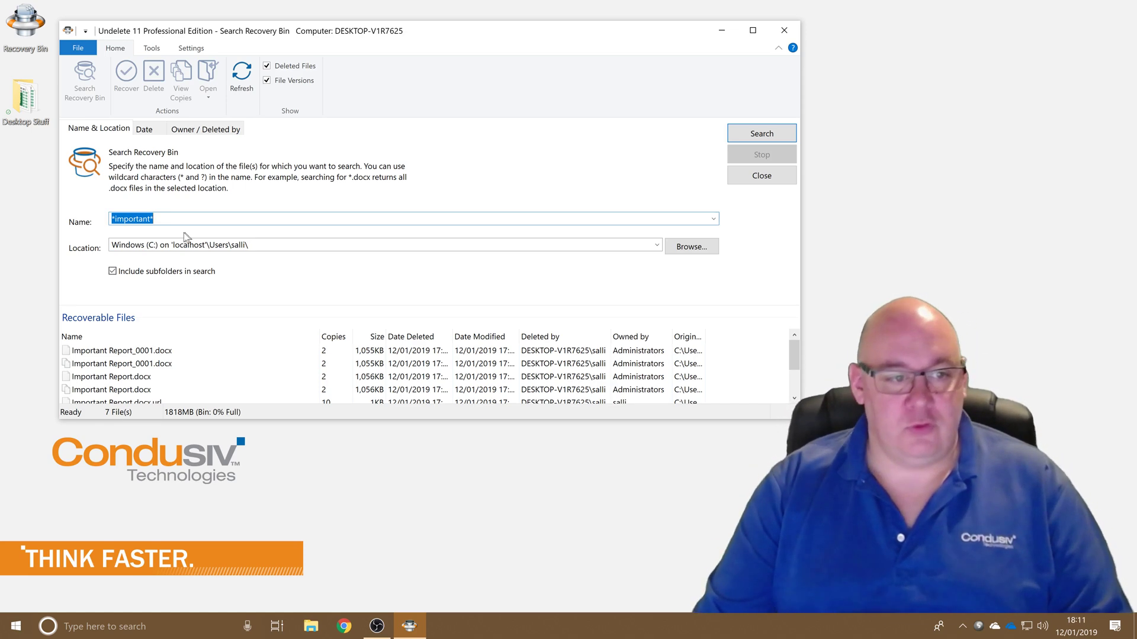
# - On the Owner / Deleted by tab, enable the owner filter and enter the owning user's name
pyautogui.click(145, 129)
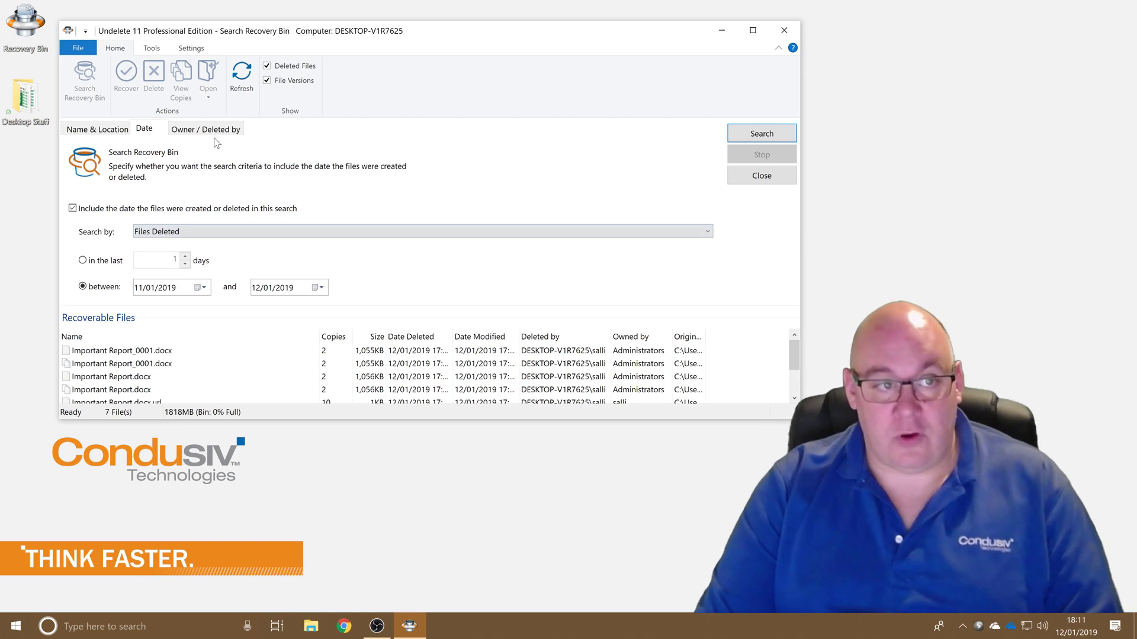
pyautogui.click(185, 131)
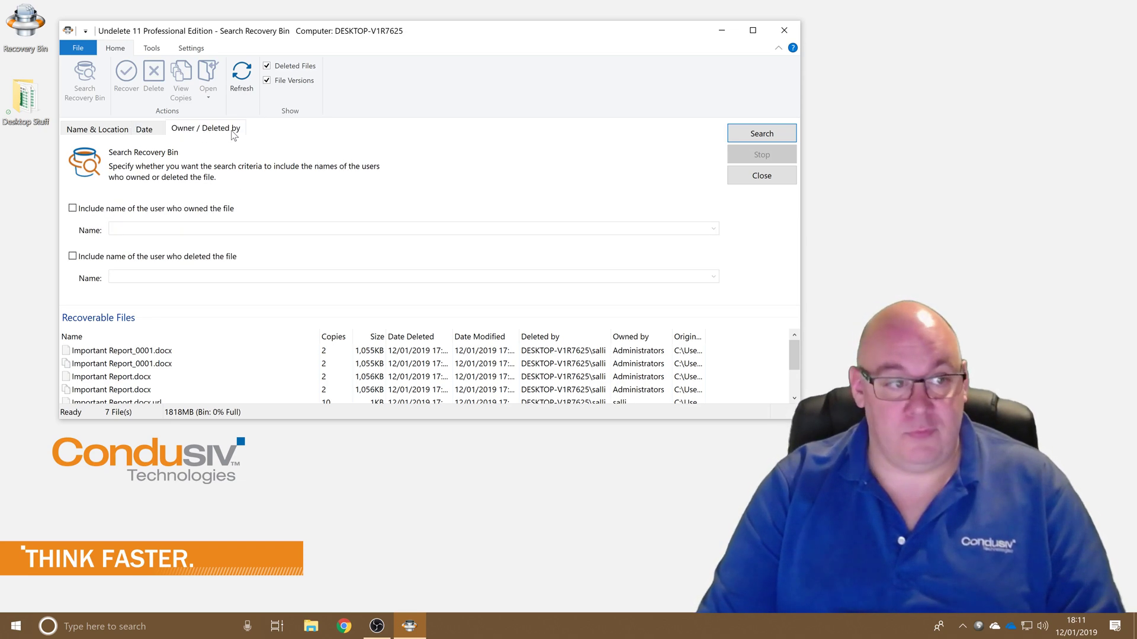
pyautogui.click(73, 209)
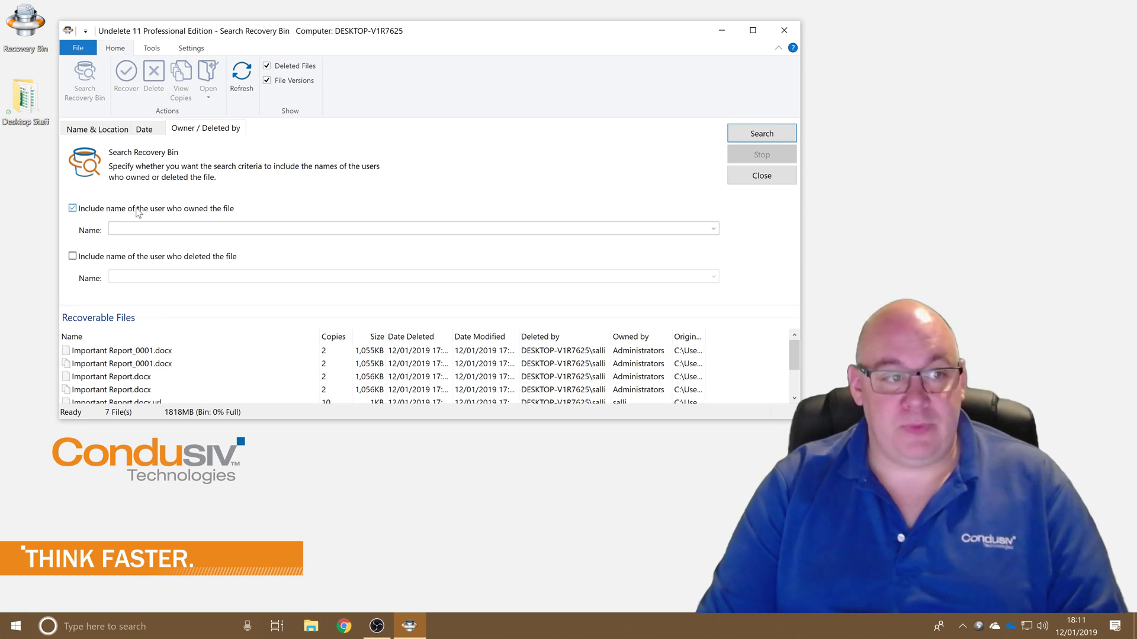
pyautogui.click(192, 224)
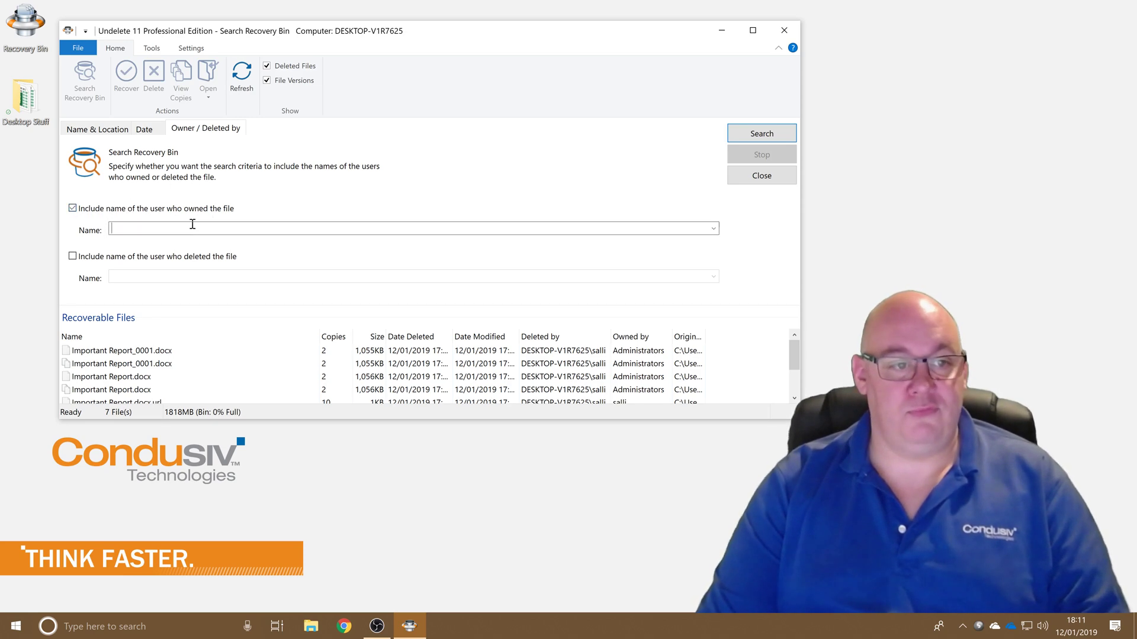
pyautogui.write('salli')
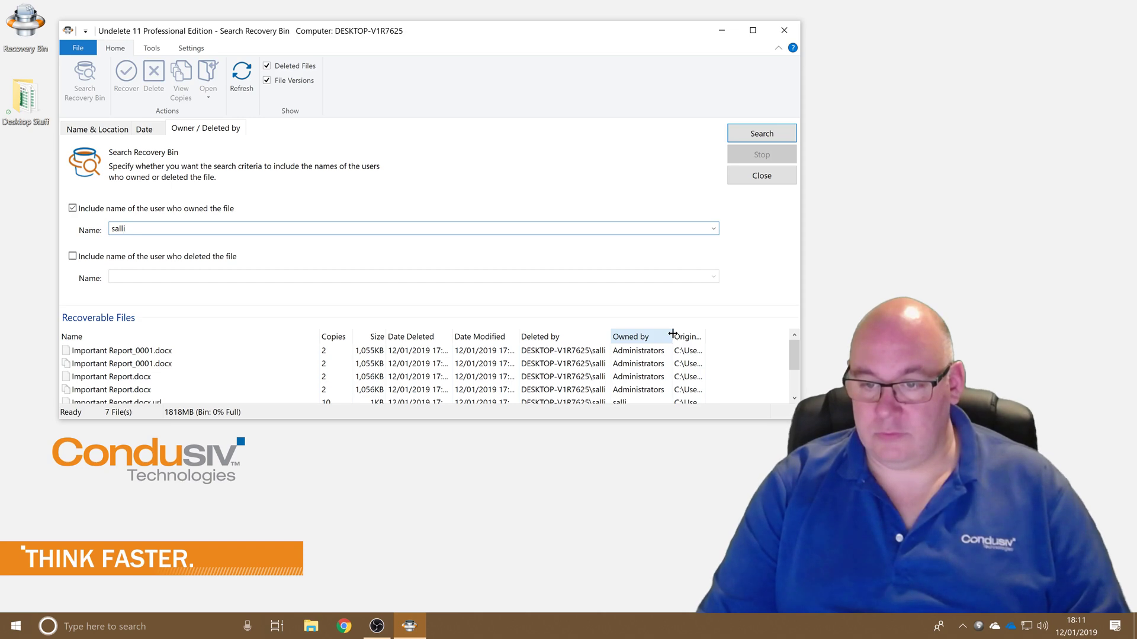
# - Rerun the search, narrowing results to 3 files, and enable the deleted-by name filter
pyautogui.moveTo(673, 334); pyautogui.dragTo(695, 335)
pyautogui.scroll(-1, 663, 363)
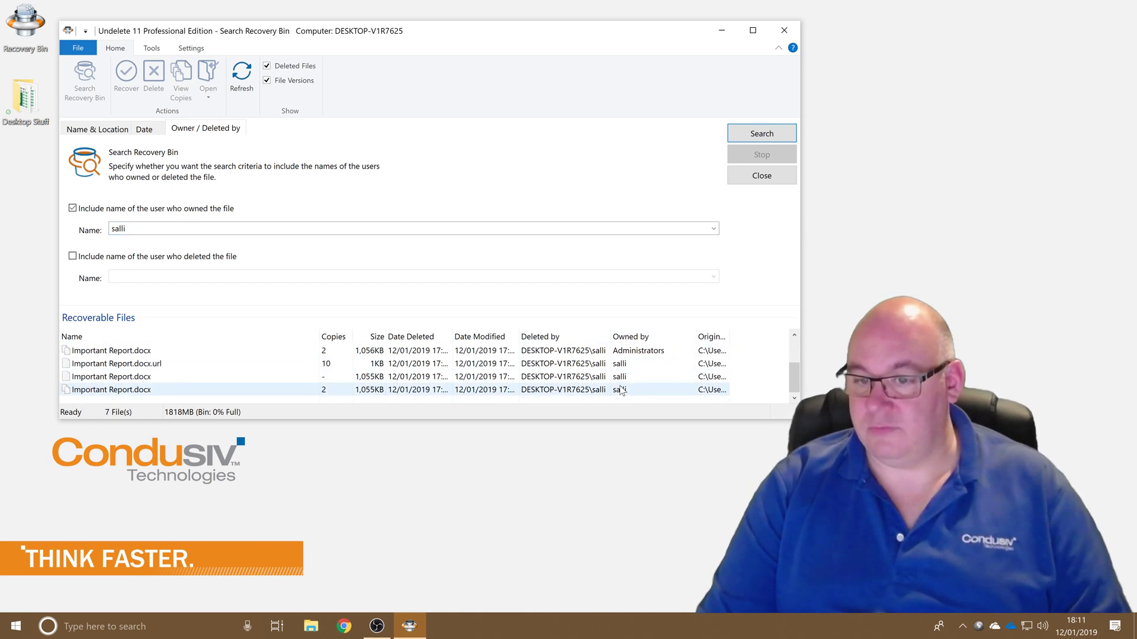
pyautogui.scroll(1, 621, 390)
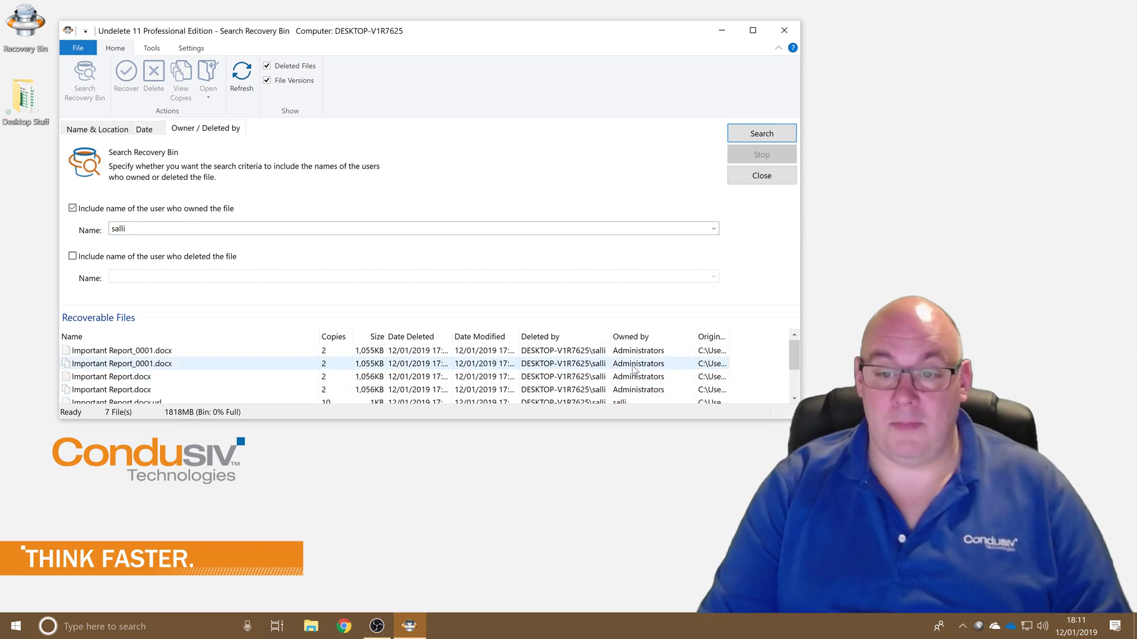
pyautogui.click(754, 137)
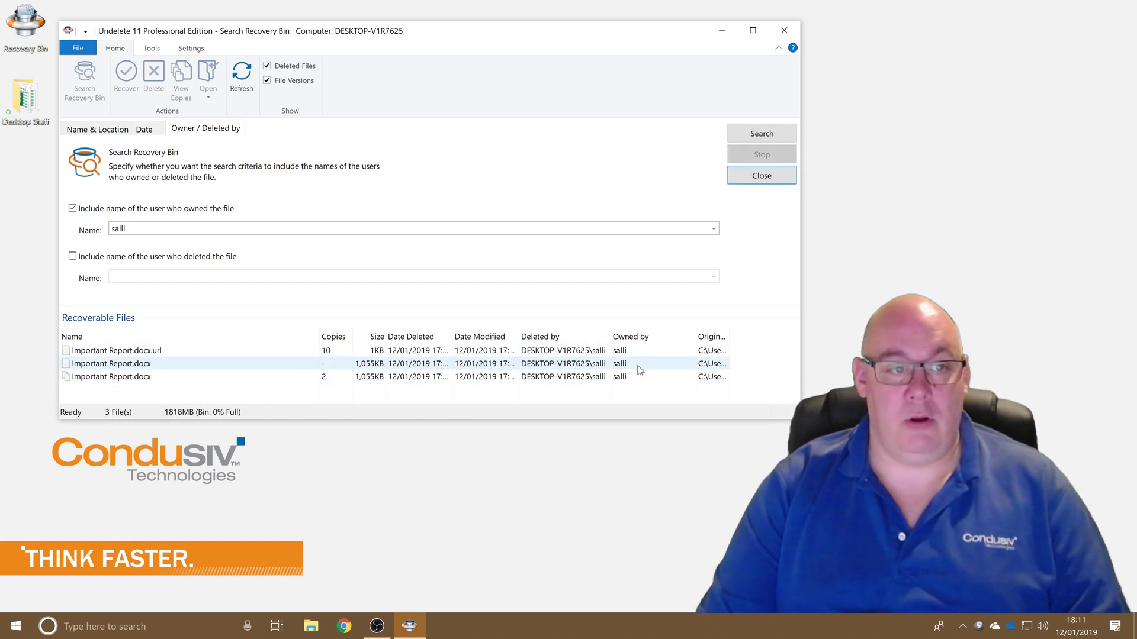
pyautogui.click(72, 257)
pyautogui.click(199, 276)
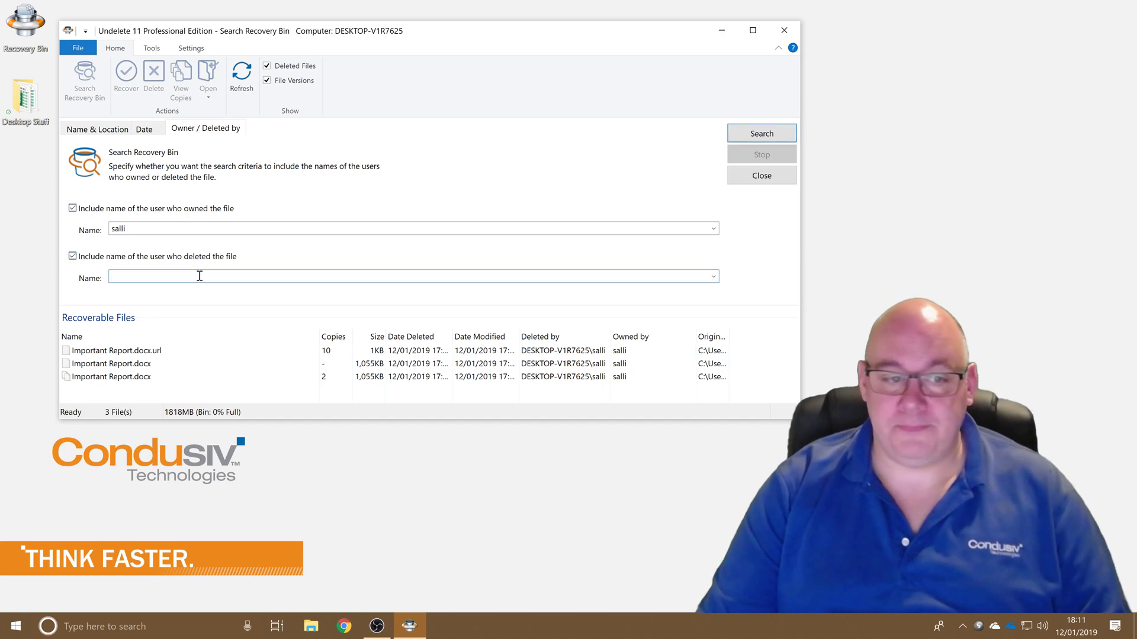
pyautogui.click(137, 129)
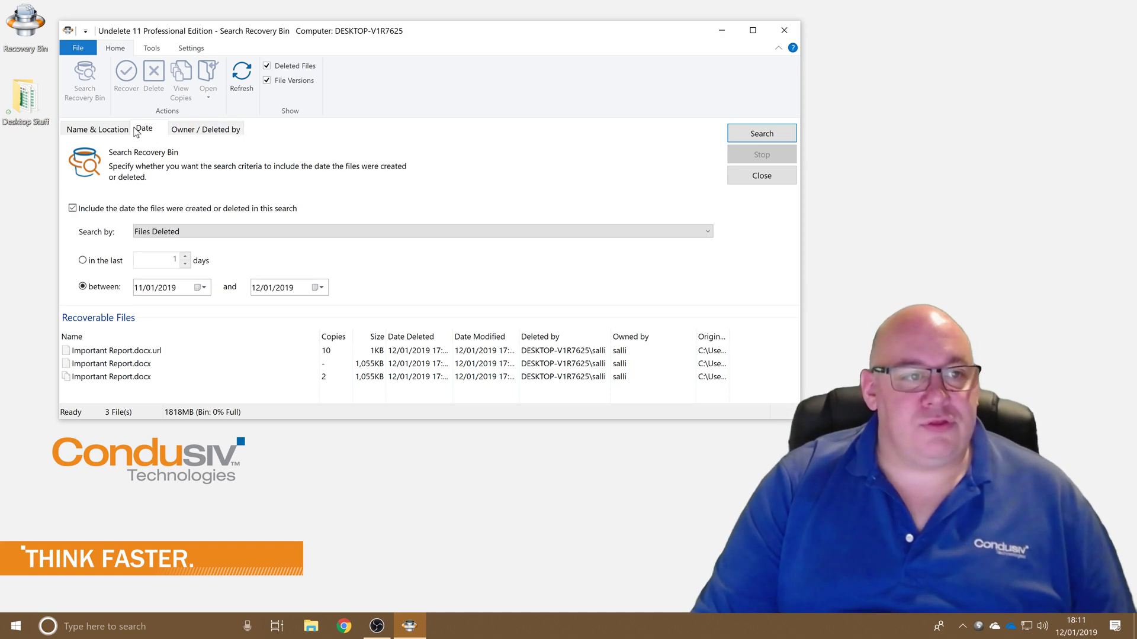
pyautogui.click(107, 130)
pyautogui.click(184, 132)
pyautogui.click(142, 130)
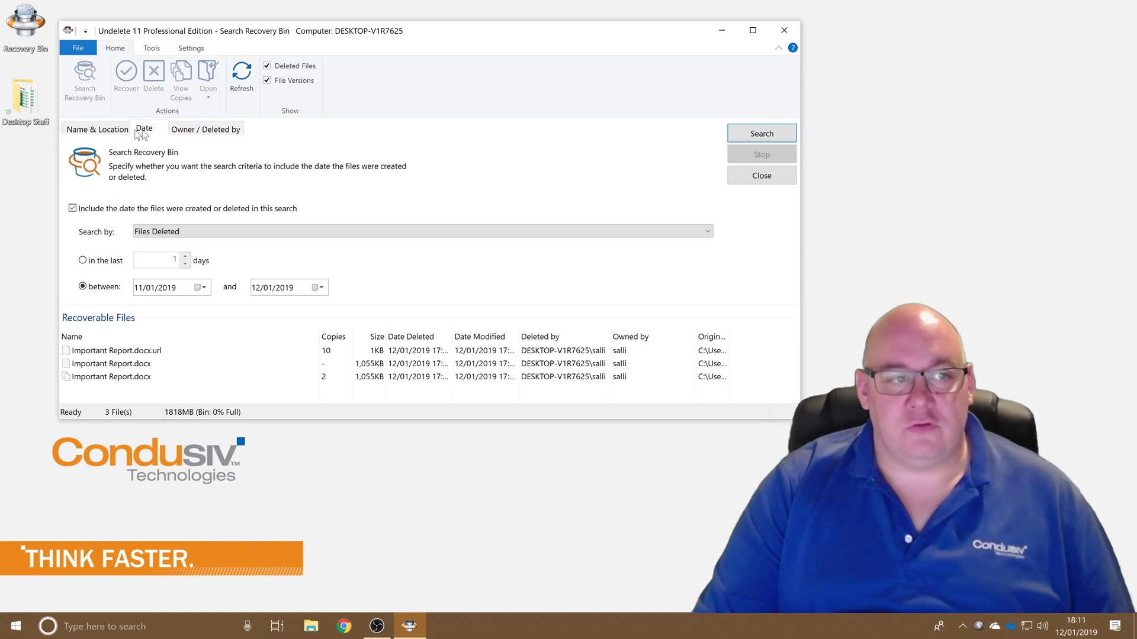
pyautogui.click(100, 129)
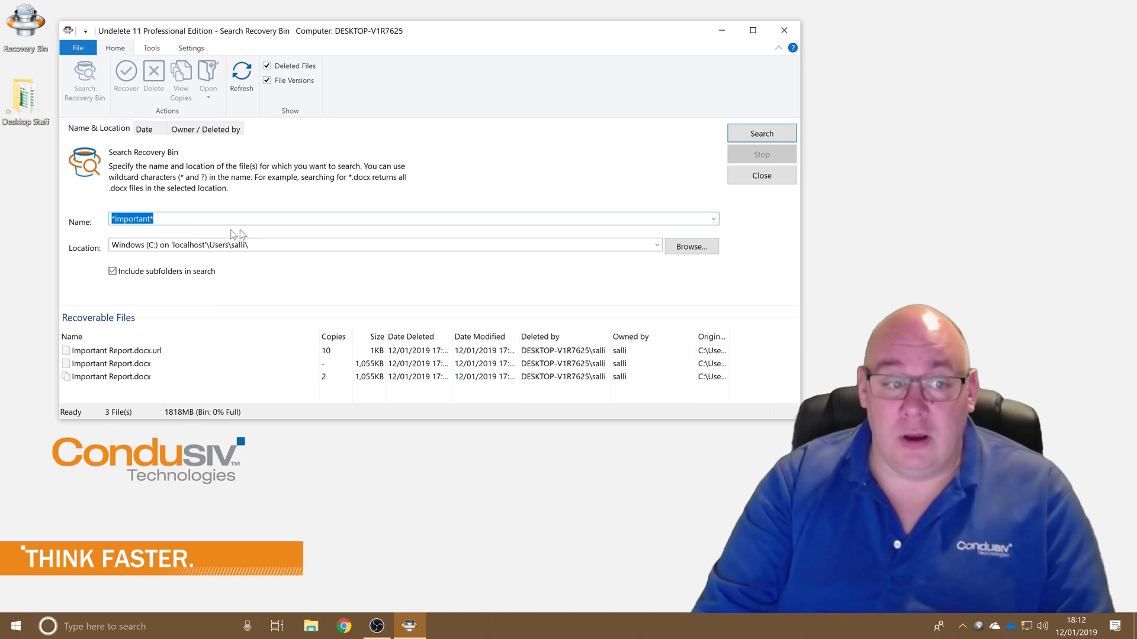
pyautogui.click(149, 131)
pyautogui.click(187, 131)
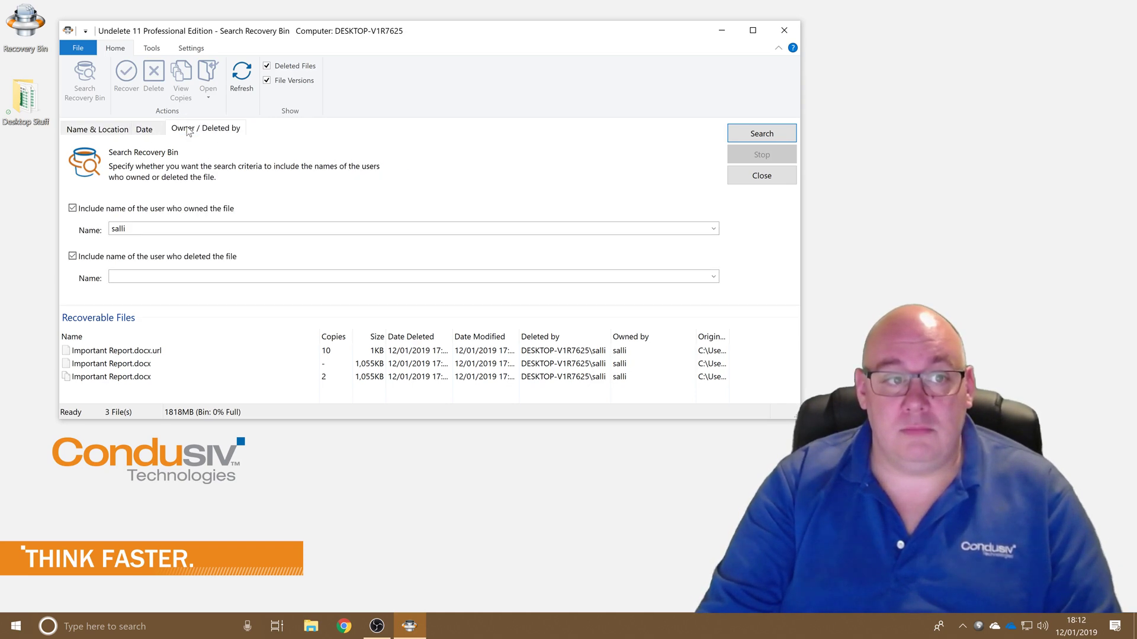